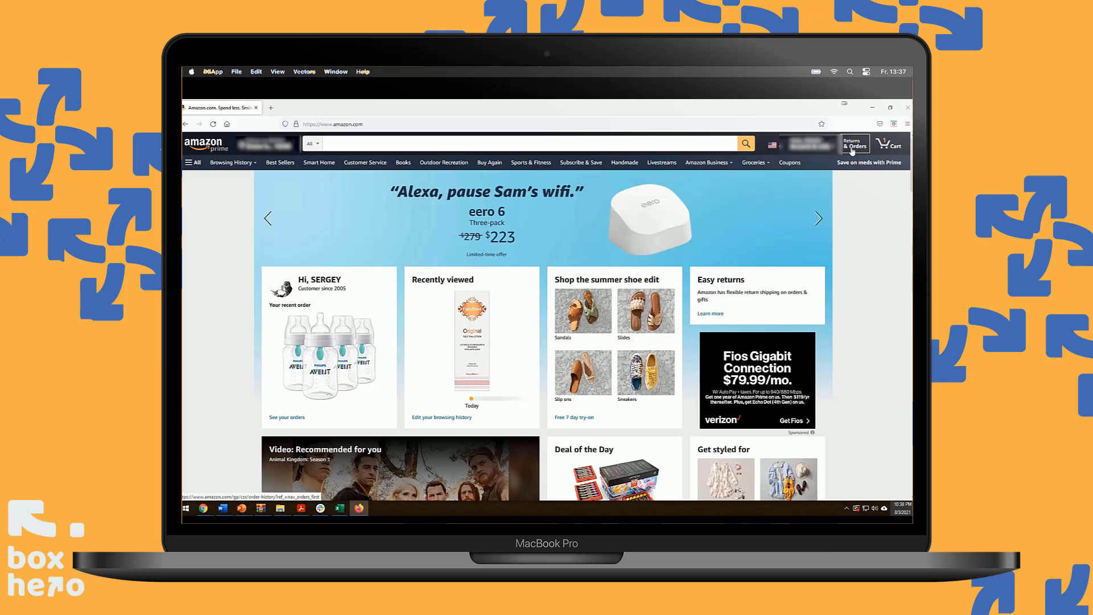
Open Returns & Orders and scroll down to the July 28, 2021 UV nail lamp order
{"action": "left_click", "coordinate": [852, 150]}
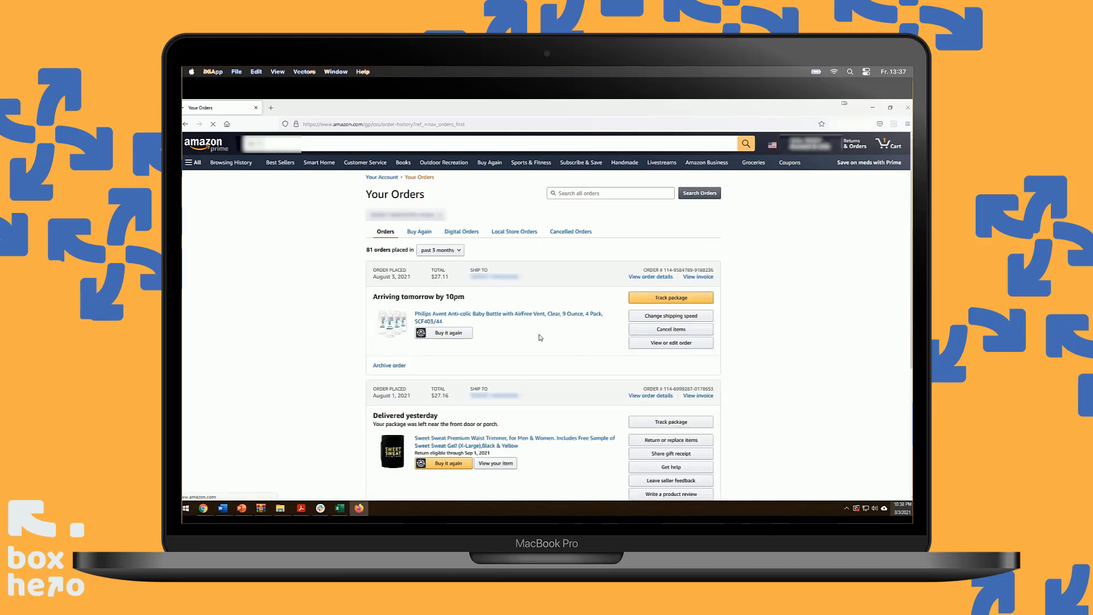
{"action": "scroll", "coordinate": [540, 338], "scroll_direction": "down", "scroll_amount": 10}
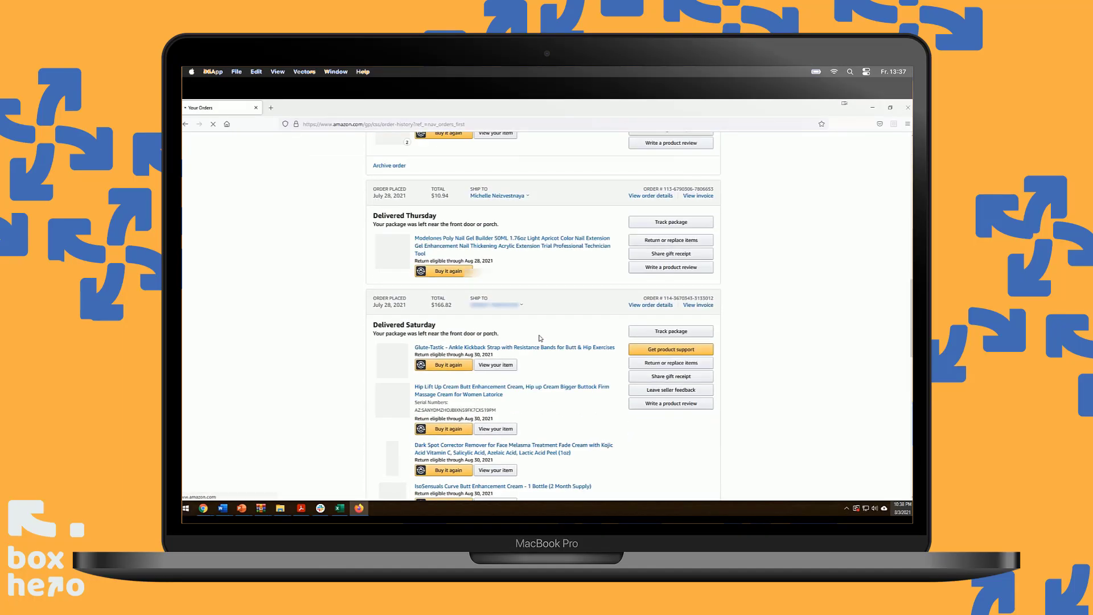
{"action": "scroll", "coordinate": [541, 338], "scroll_direction": "down", "scroll_amount": 5}
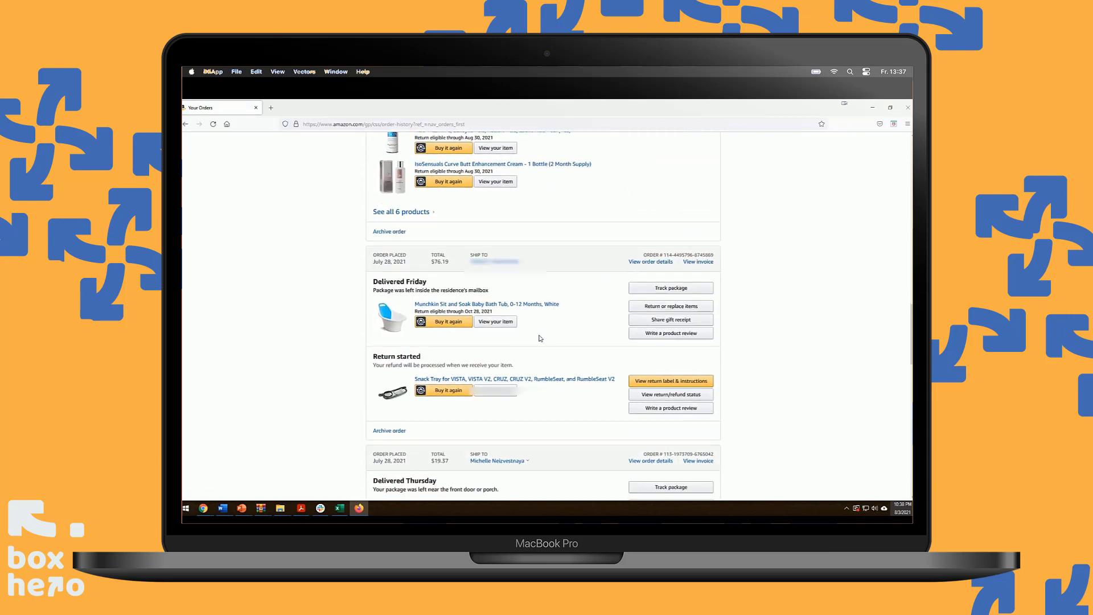
{"action": "scroll", "coordinate": [540, 338], "scroll_direction": "down", "scroll_amount": 5}
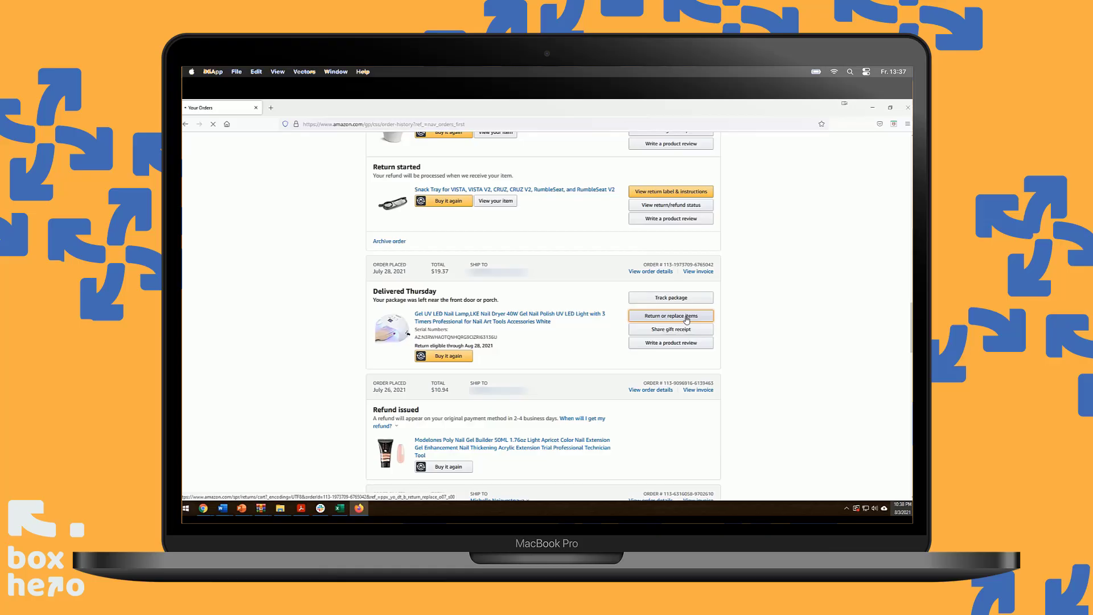
Return the UV LED nail lamp as 'Item defective or doesn't work' with the comment 'does not hear'
{"action": "left_click", "coordinate": [686, 317]}
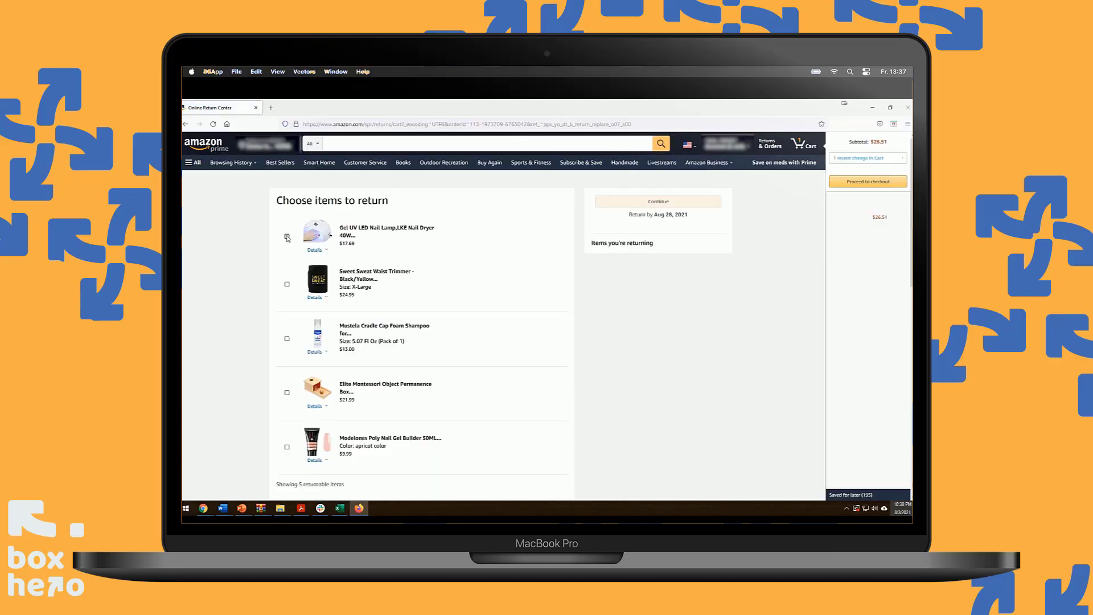
{"action": "left_click", "coordinate": [287, 236]}
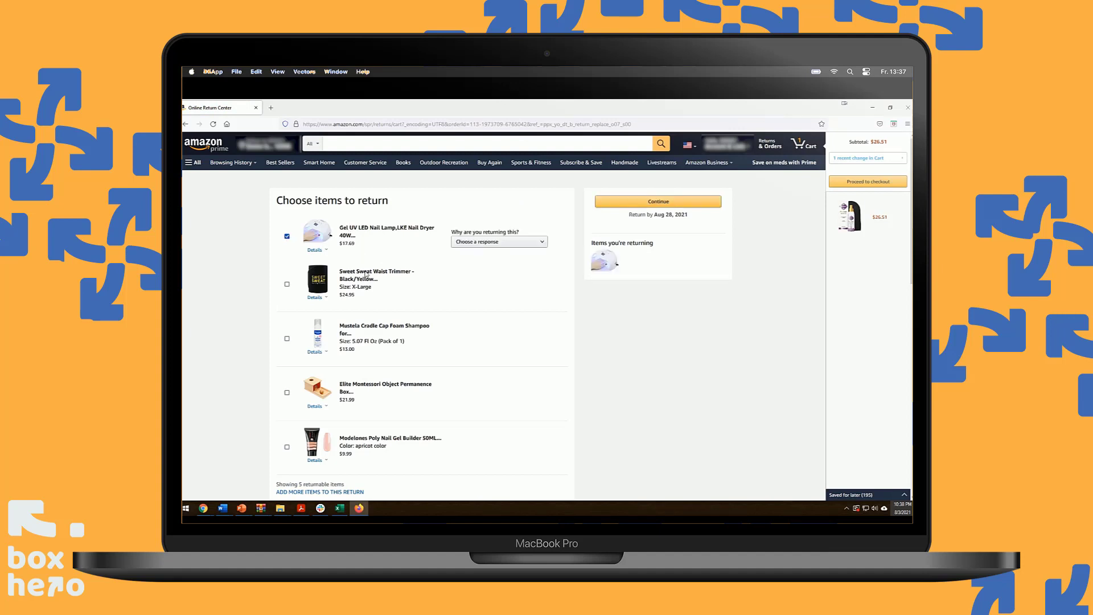
{"action": "left_click", "coordinate": [493, 242]}
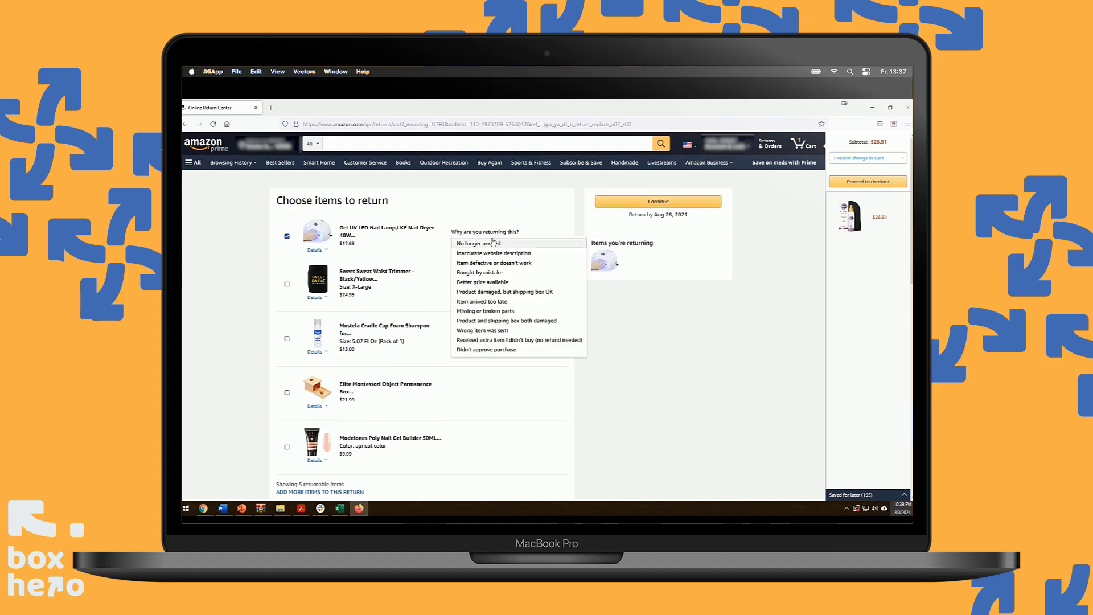
{"action": "left_click", "coordinate": [489, 263]}
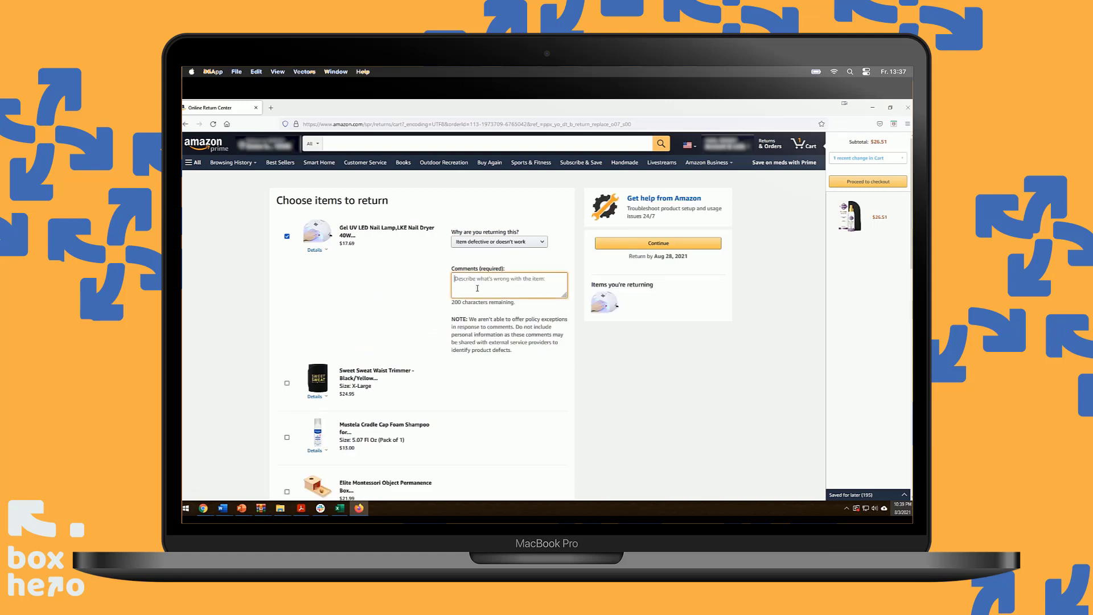
{"action": "type", "text": "does not hear"}
{"action": "left_click", "coordinate": [493, 242]}
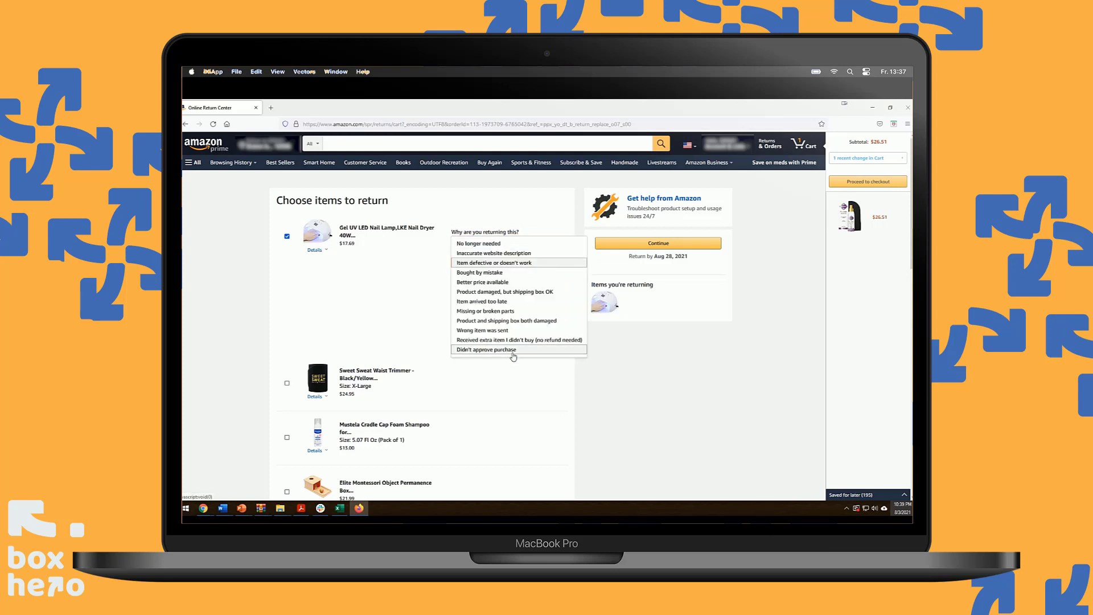
{"action": "left_click", "coordinate": [513, 264]}
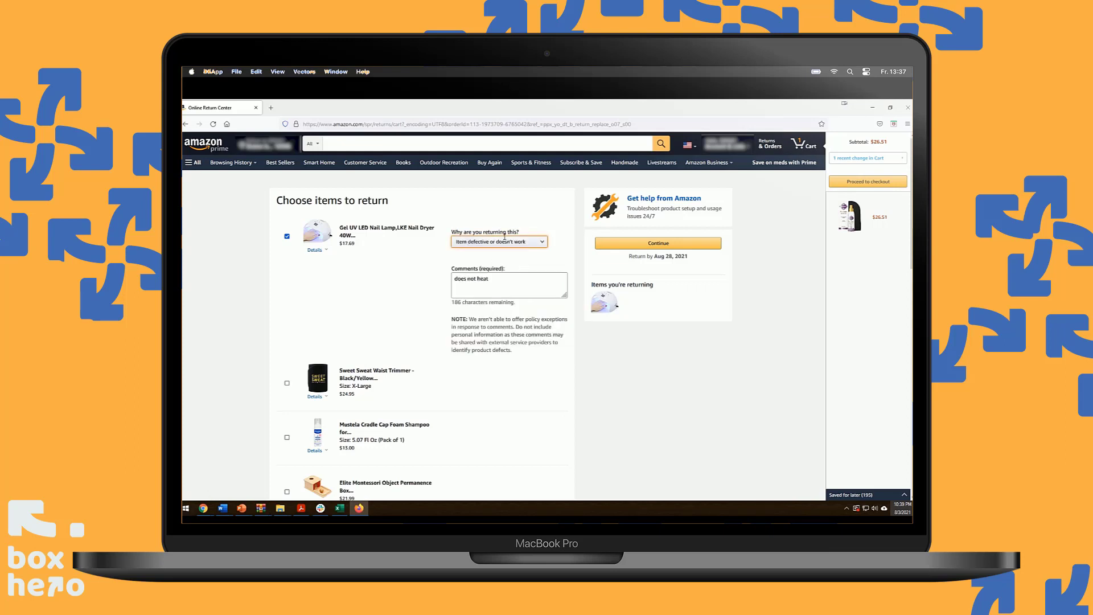
{"action": "left_click", "coordinate": [659, 243]}
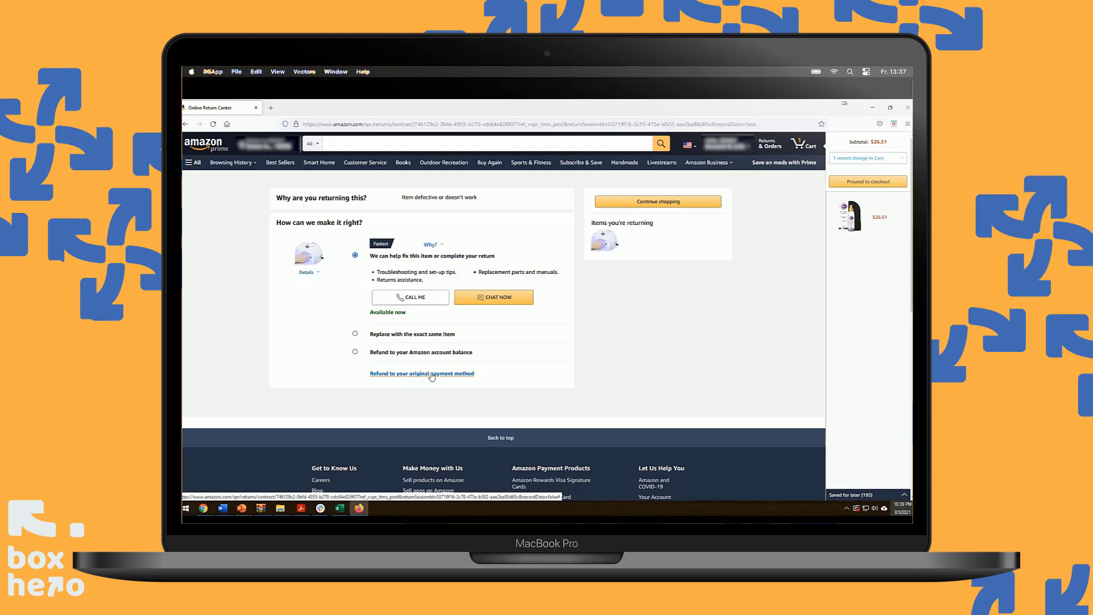
Select 'Refund to your original payment method' for the lamp return and continue
{"action": "left_click", "coordinate": [432, 374]}
{"action": "left_click", "coordinate": [675, 202]}
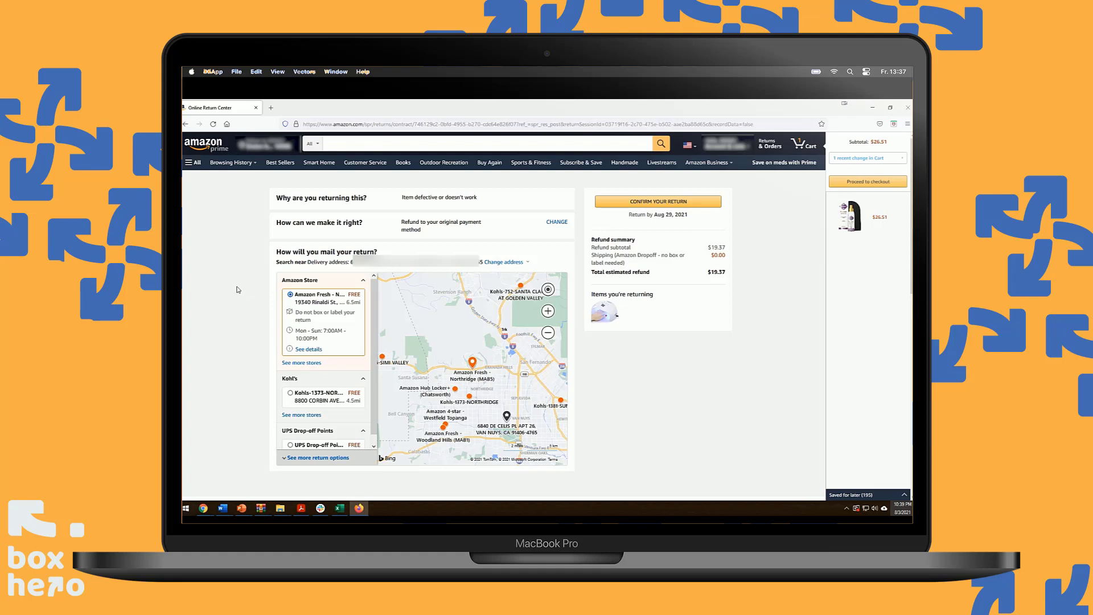
Expand the return options and select UPS Drop-off Points with free $0.00 shipping
{"action": "scroll", "coordinate": [334, 291], "scroll_direction": "down", "scroll_amount": 1}
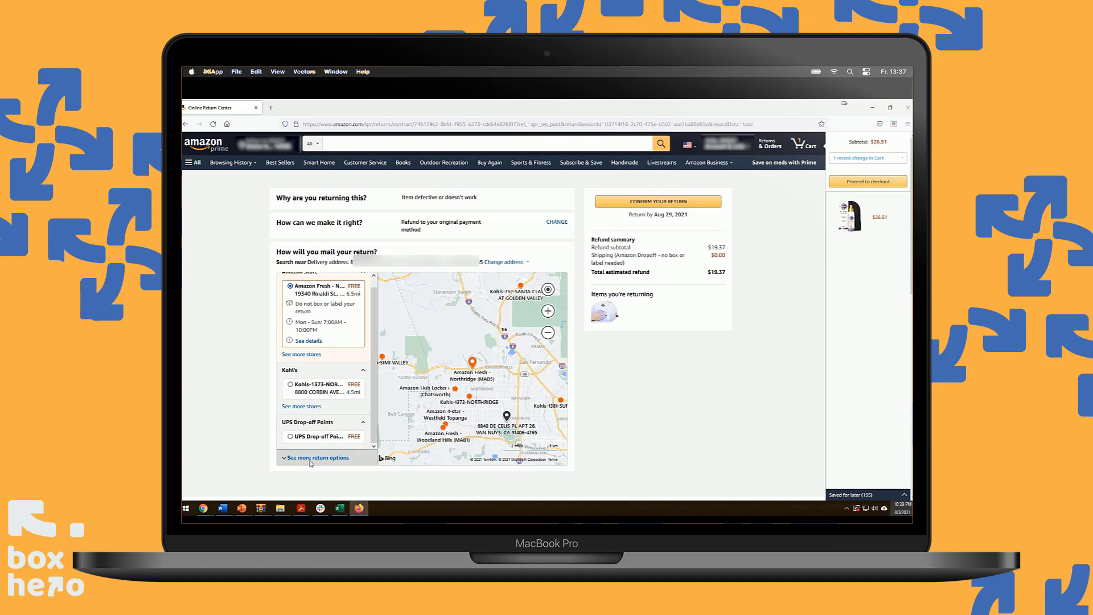
{"action": "left_click", "coordinate": [335, 458]}
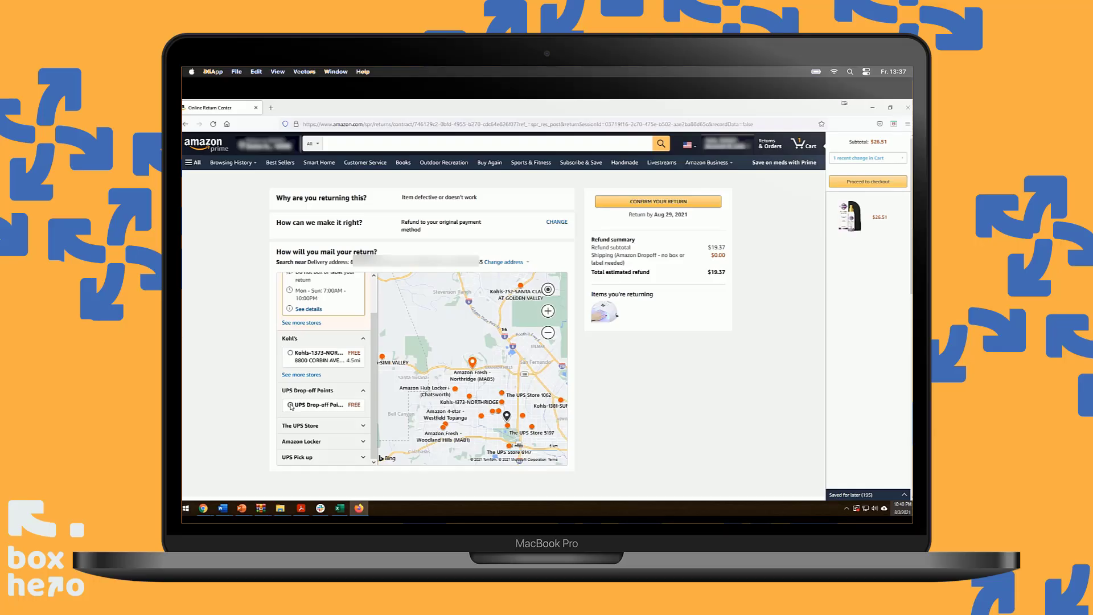
{"action": "left_click", "coordinate": [291, 406]}
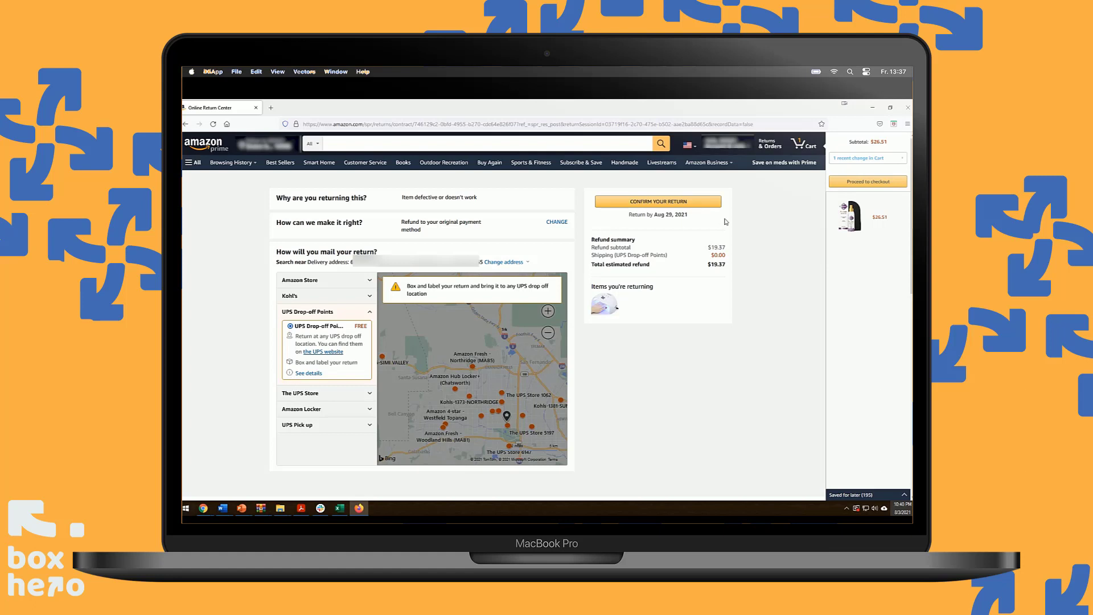
Confirm the return, review the printable UPS label in a new tab, then return to the summary
{"action": "left_click", "coordinate": [655, 202]}
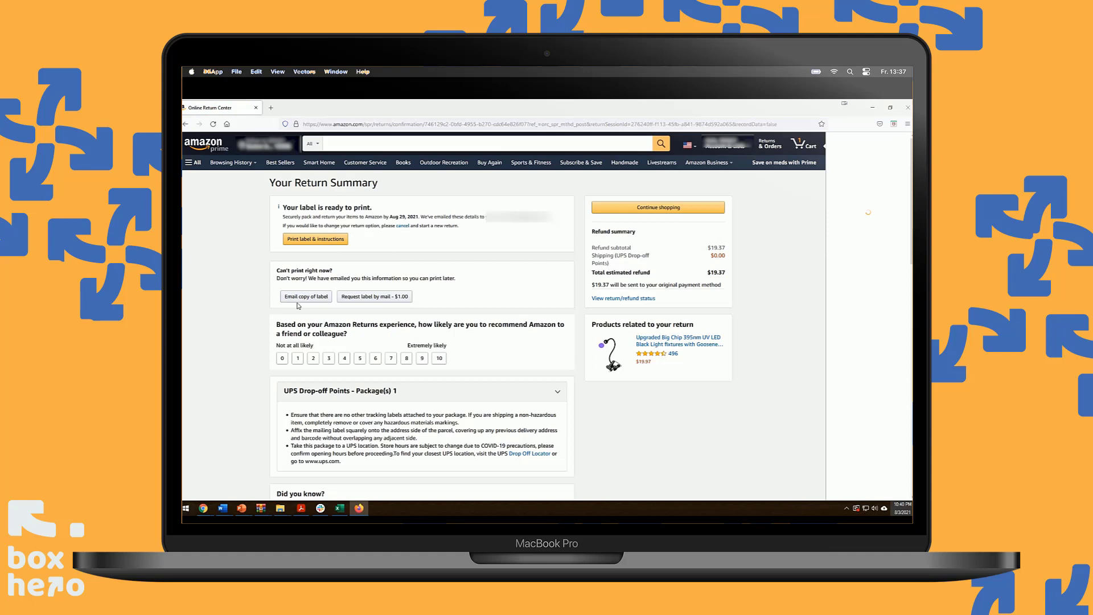
{"action": "left_click", "coordinate": [317, 241]}
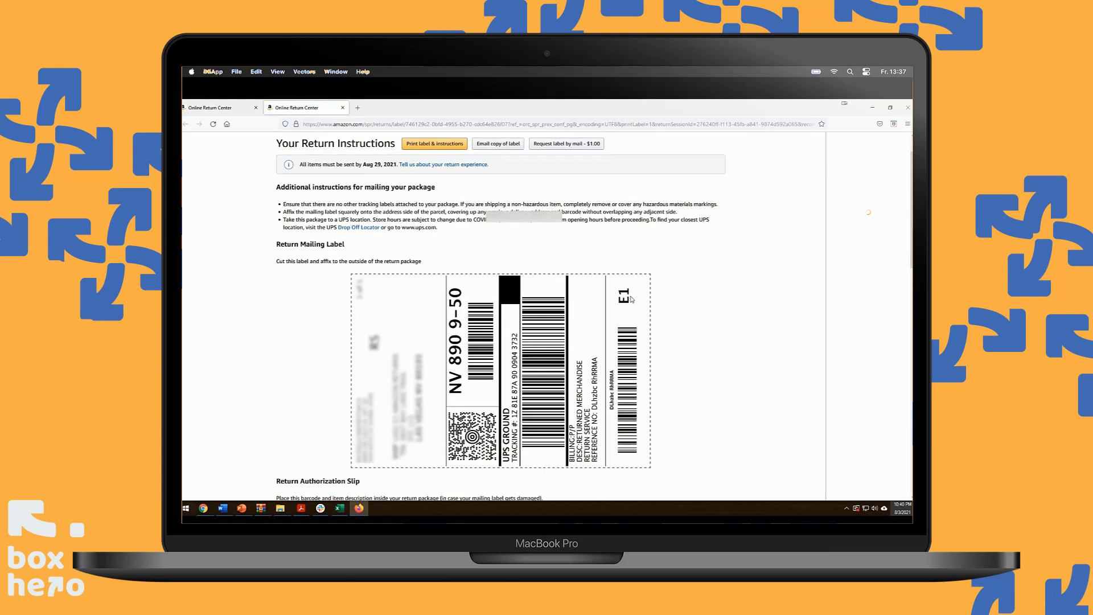
{"action": "scroll", "coordinate": [630, 299], "scroll_direction": "down", "scroll_amount": 2}
{"action": "scroll", "coordinate": [443, 336], "scroll_direction": "down", "scroll_amount": 4}
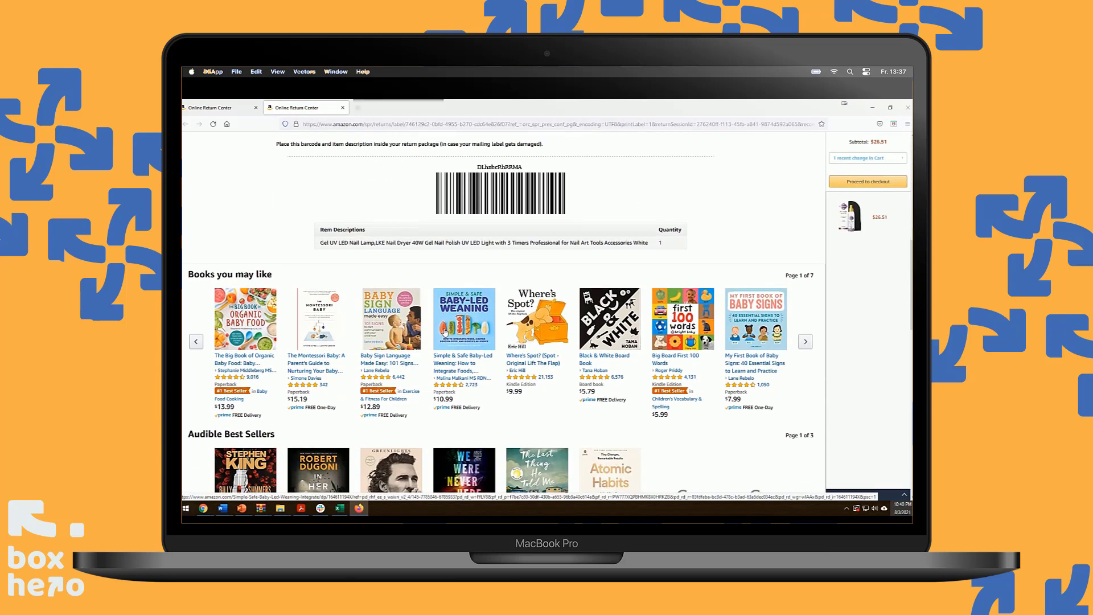
{"action": "scroll", "coordinate": [445, 334], "scroll_direction": "up", "scroll_amount": 8}
{"action": "left_click", "coordinate": [238, 109]}
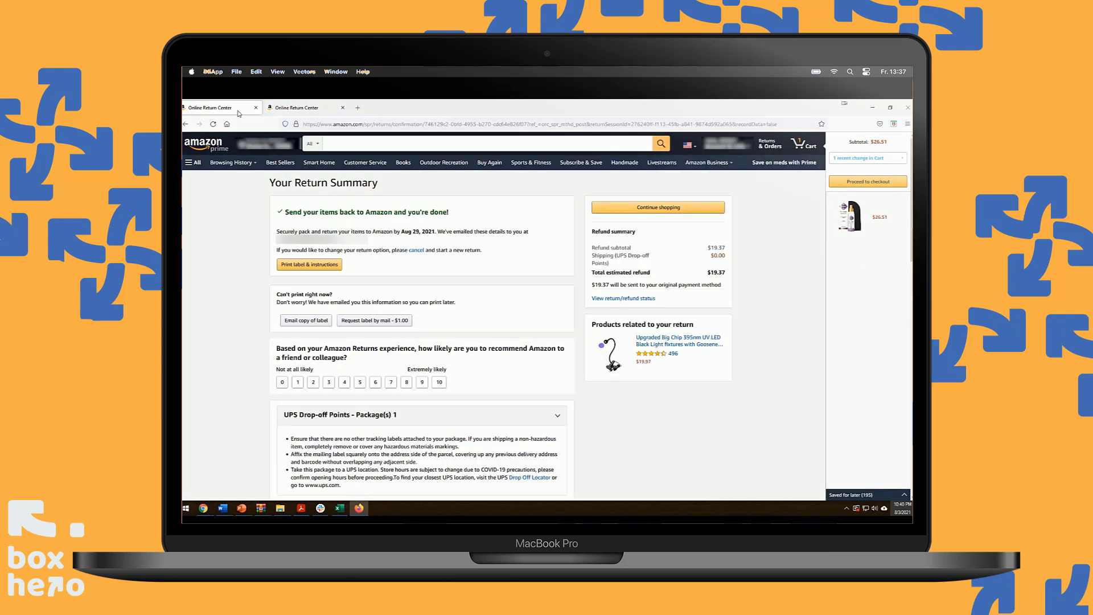
Email a copy of the return label to the shipping store's e-mail address via Send to friend
{"action": "left_click", "coordinate": [298, 321]}
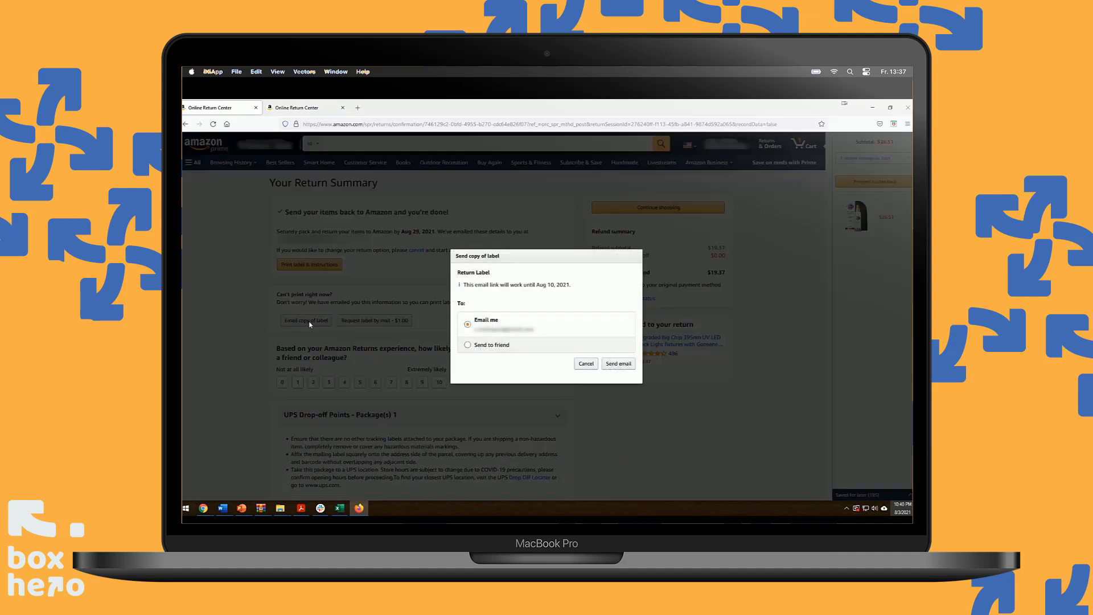
{"action": "left_click", "coordinate": [467, 345]}
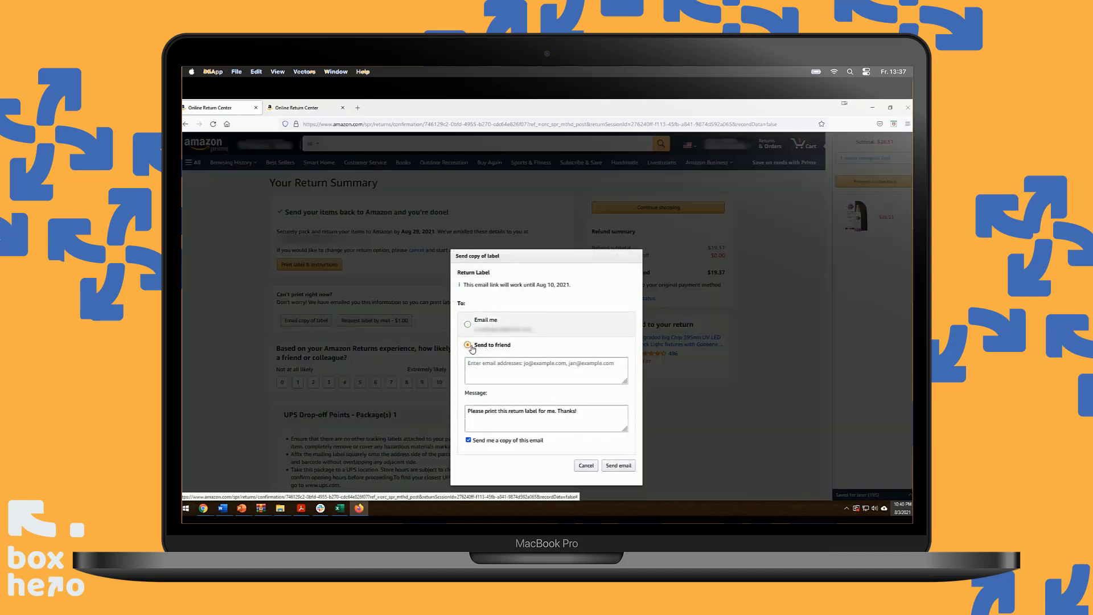
{"action": "left_click", "coordinate": [480, 362]}
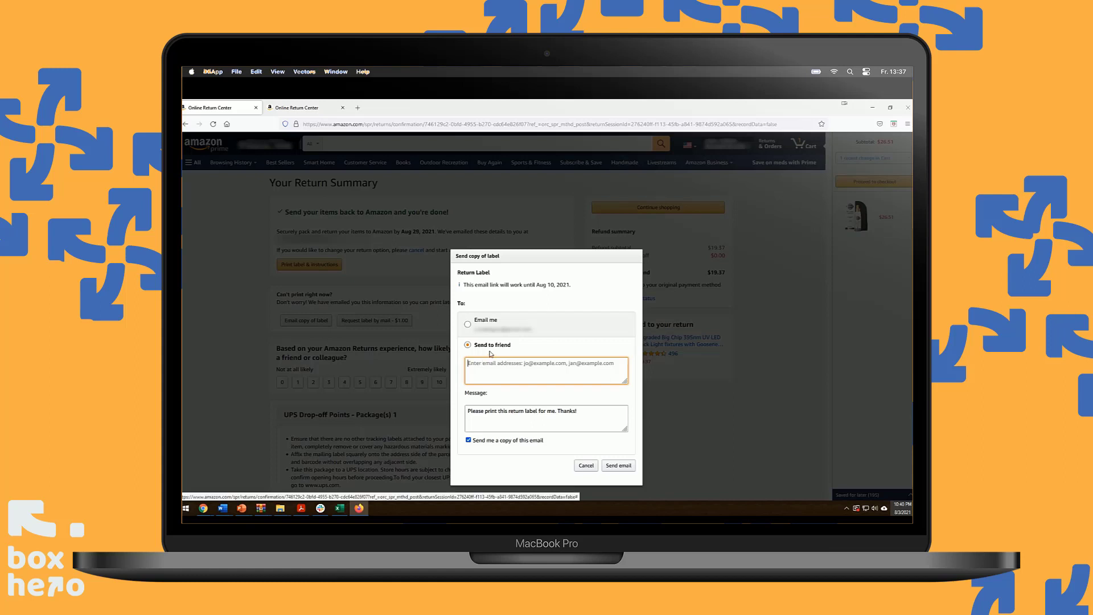
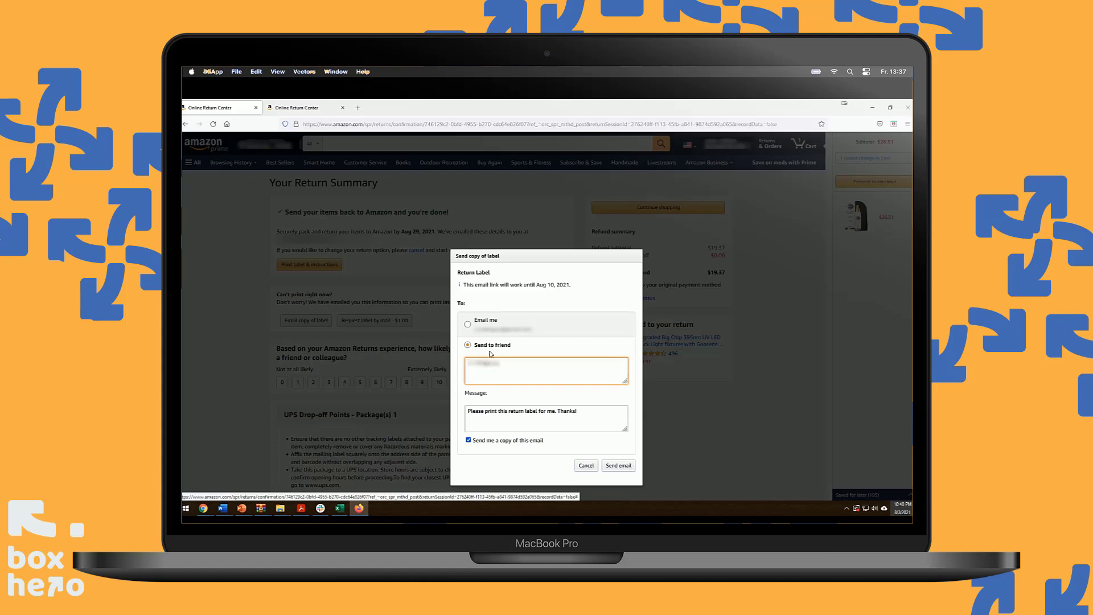
{"action": "left_click", "coordinate": [619, 467]}
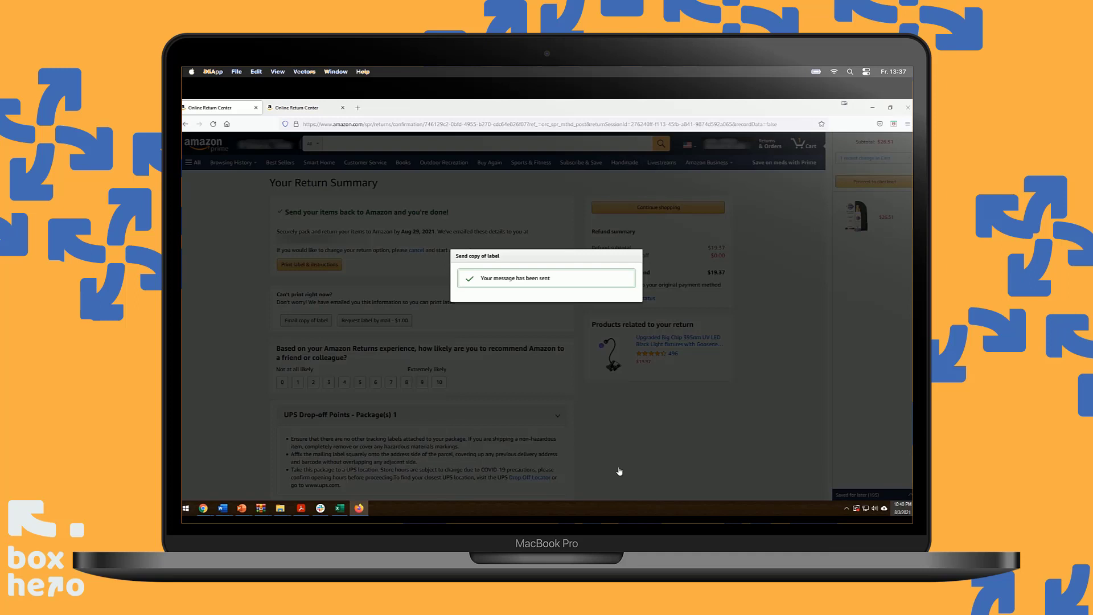
Save the return label and instructions page as a PDF named Online Return Center
{"action": "left_click", "coordinate": [436, 279]}
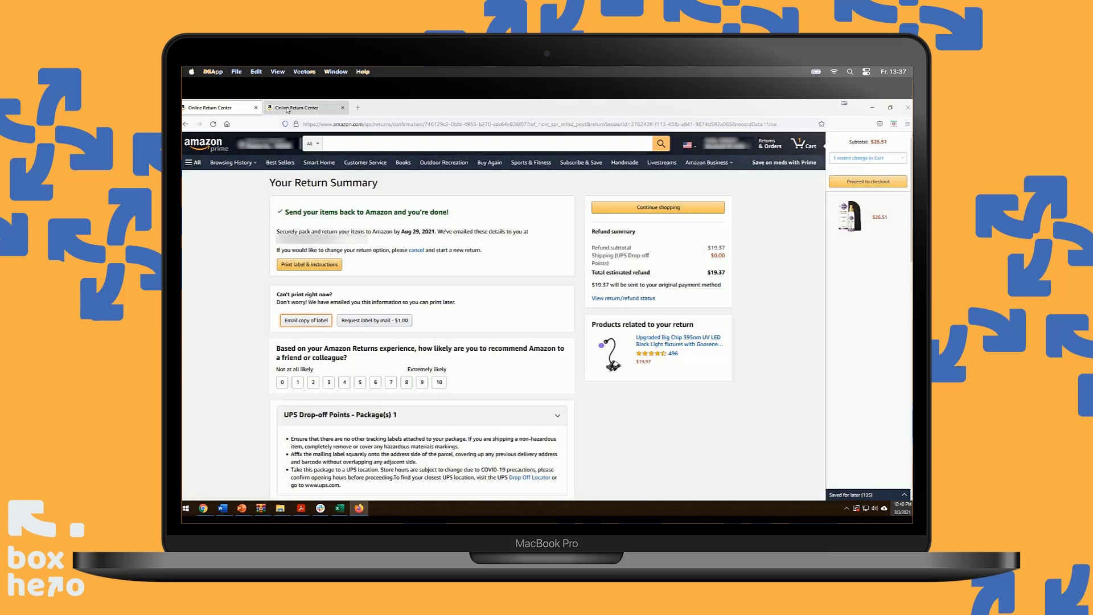
{"action": "left_click", "coordinate": [323, 267]}
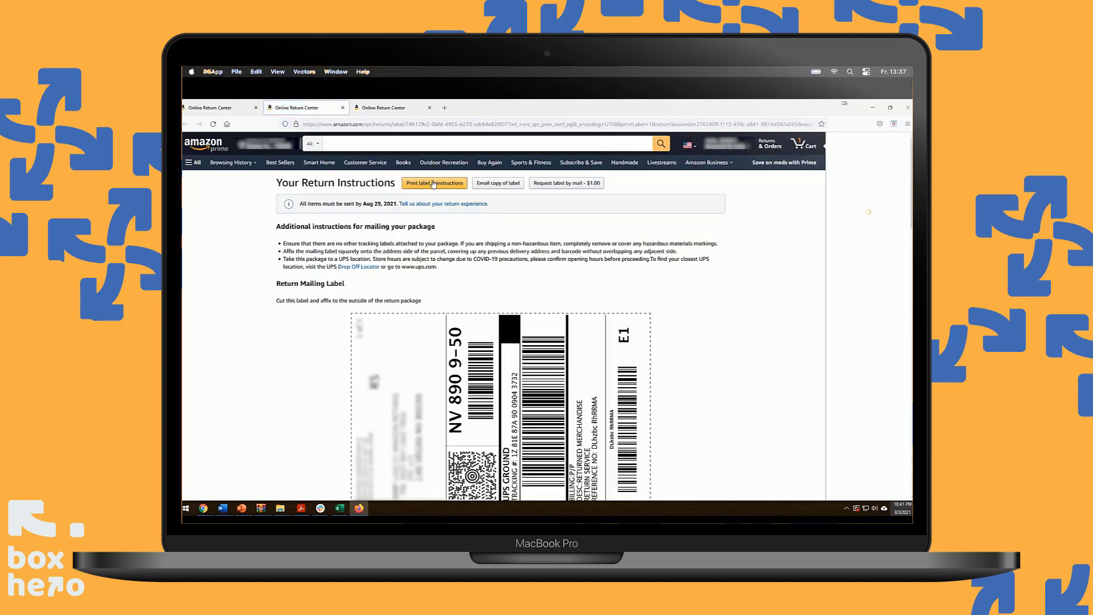
{"action": "left_click", "coordinate": [432, 185]}
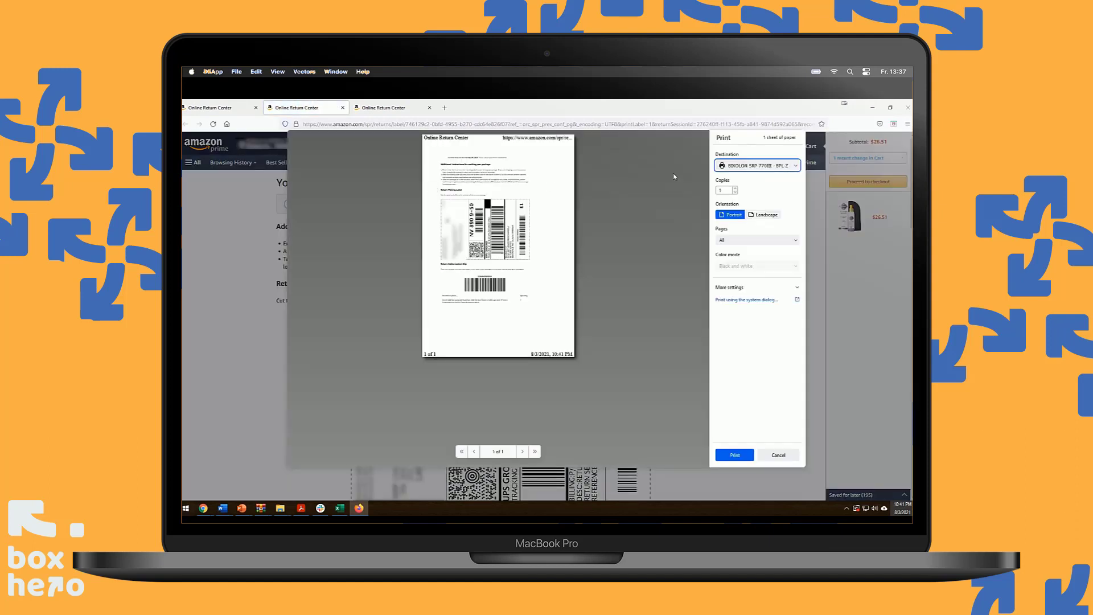
{"action": "left_click", "coordinate": [767, 165]}
{"action": "left_click", "coordinate": [764, 175]}
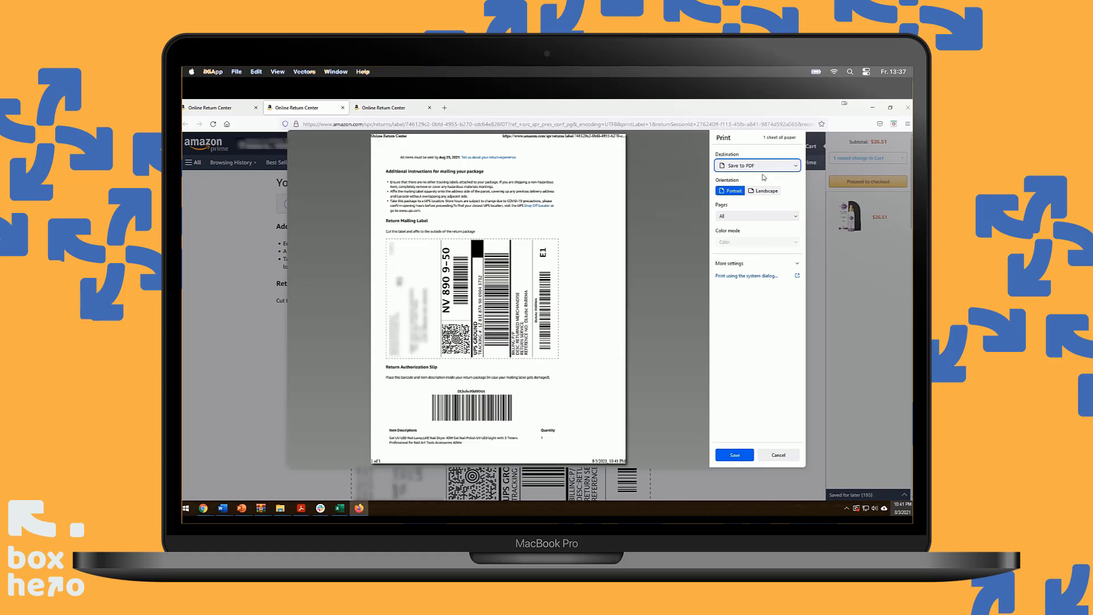
{"action": "left_click", "coordinate": [742, 457]}
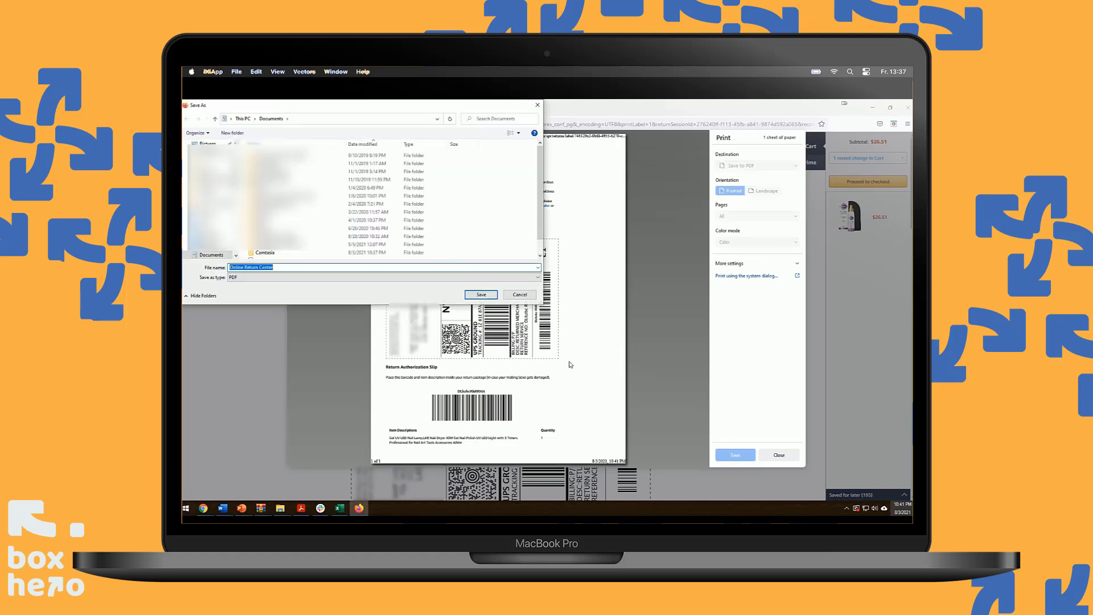
{"action": "left_click", "coordinate": [487, 297]}
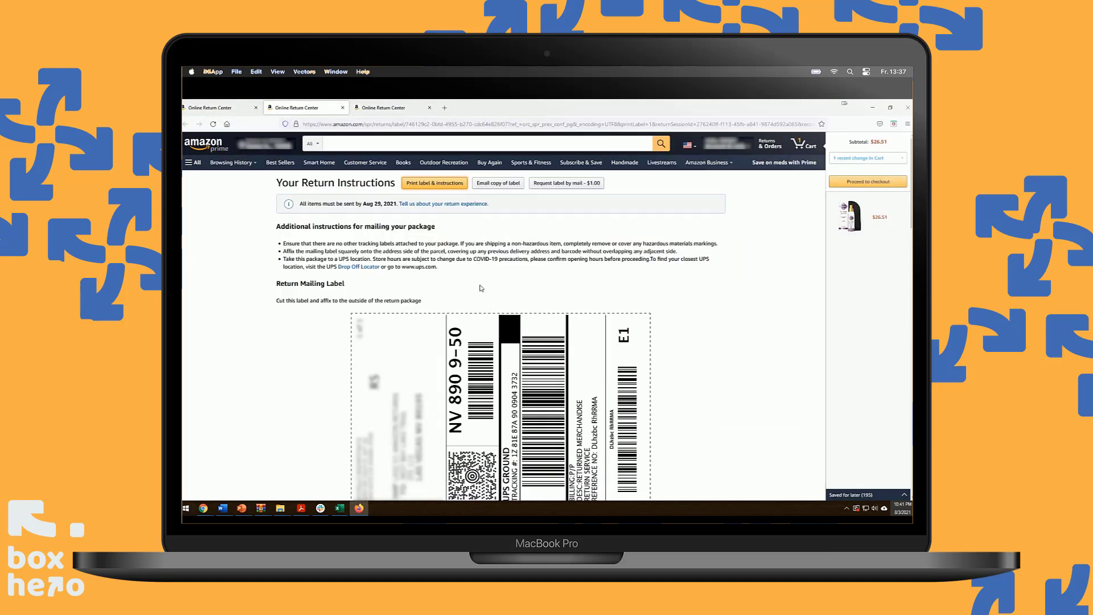
{"action": "scroll", "coordinate": [481, 288], "scroll_direction": "down", "scroll_amount": 3}
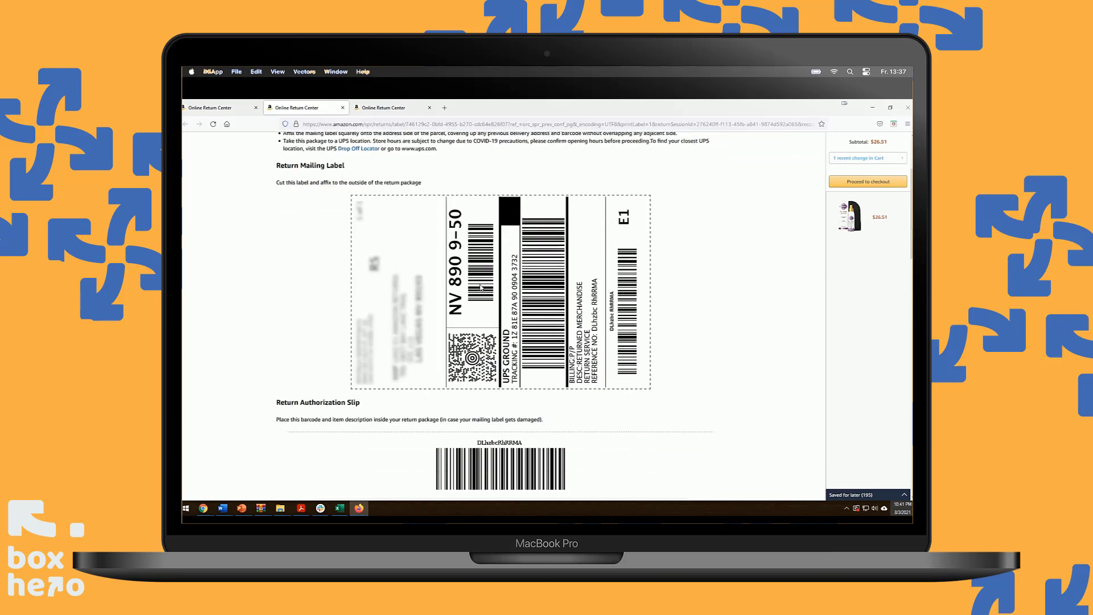